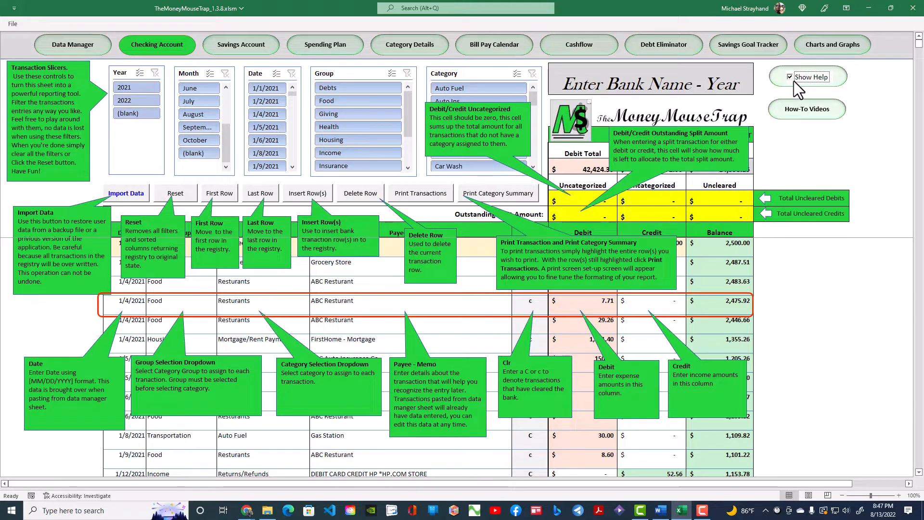
Step: Hide the help callouts and enter the date 10/29/2021 in the first empty row of the checking register
{"action": "left_click", "coordinate": [796, 80]}
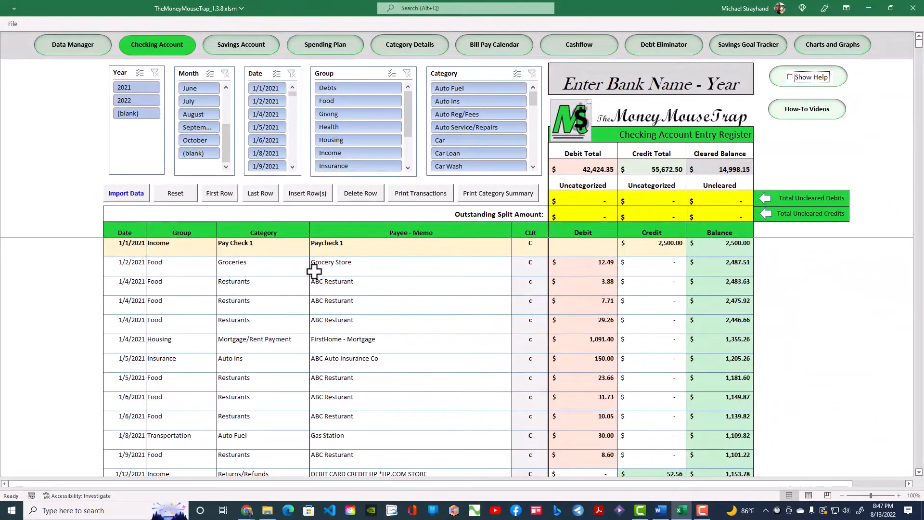
{"action": "left_click", "coordinate": [260, 194]}
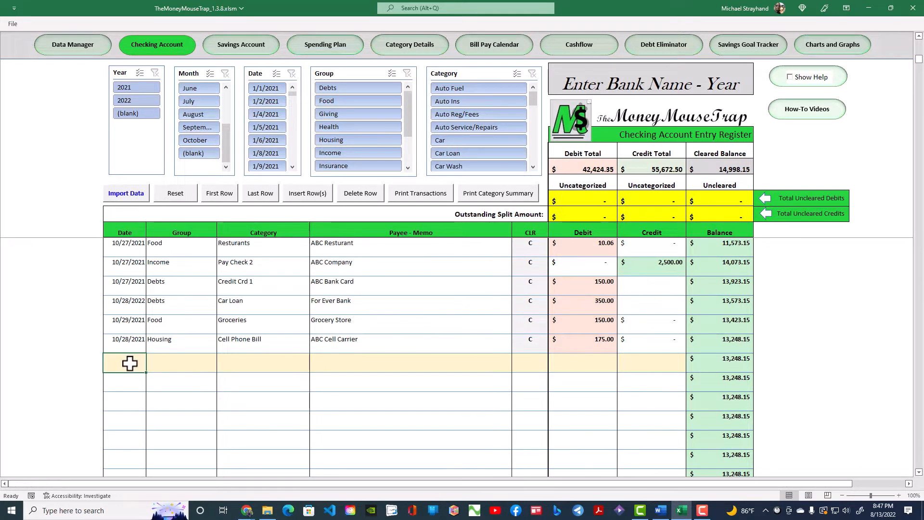
{"action": "type", "text": "10/29/"}
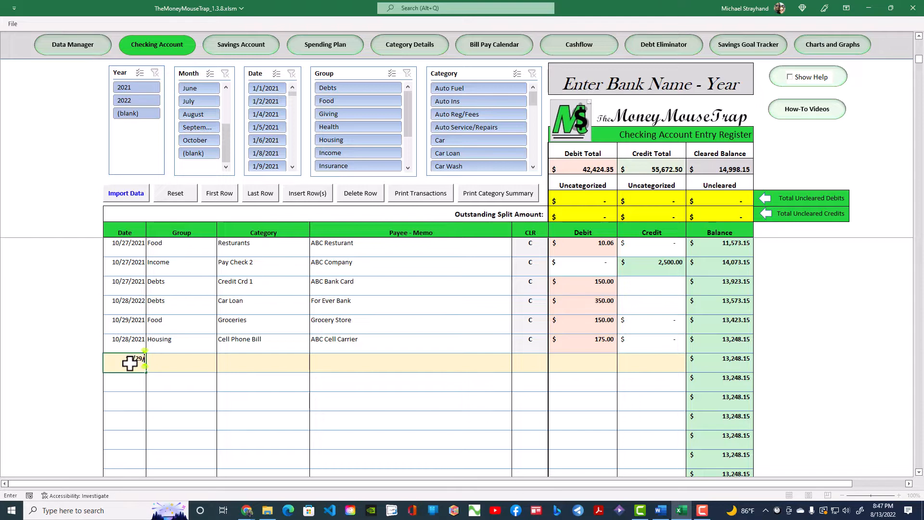
{"action": "type", "text": "2021"}
{"action": "key", "text": "Tab"}
Step: Assign the new 10/29/2021 transaction to the Housing group and the Utilities category
{"action": "left_click", "coordinate": [174, 362]}
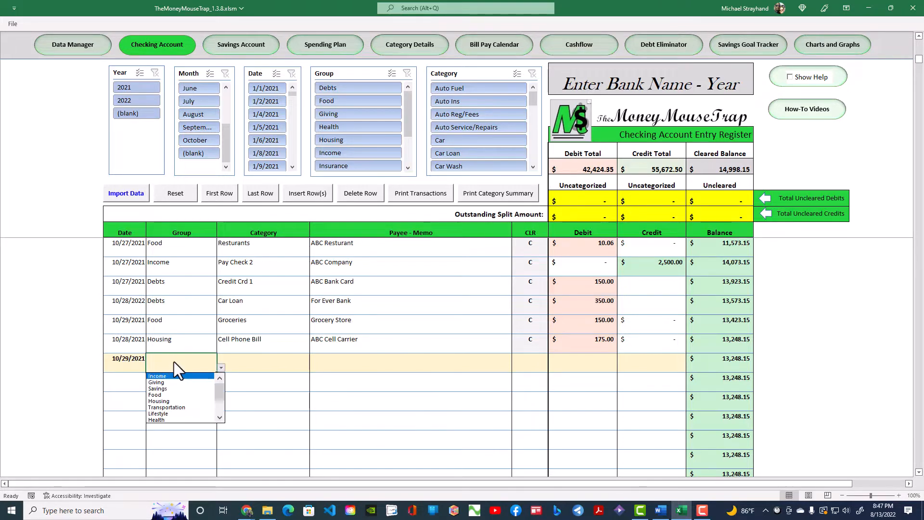
{"action": "left_click", "coordinate": [168, 401]}
{"action": "left_click", "coordinate": [287, 369]}
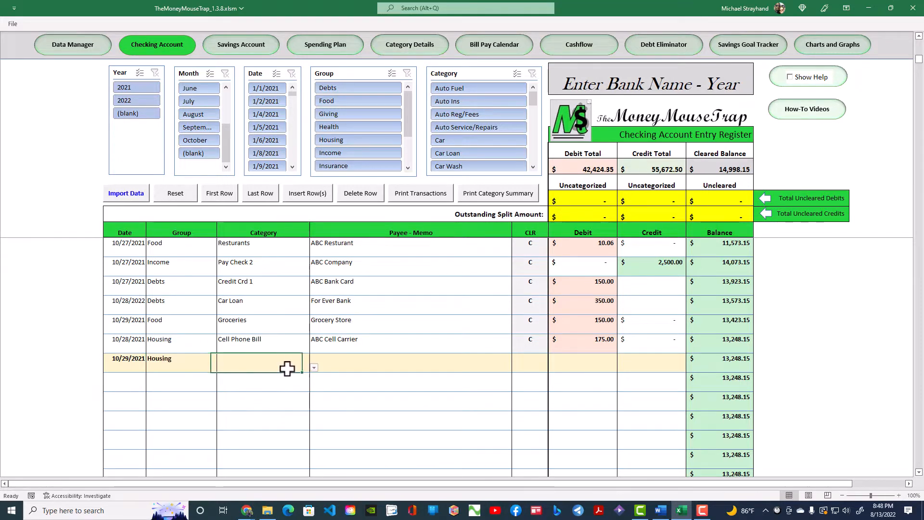
{"action": "left_click", "coordinate": [314, 368]}
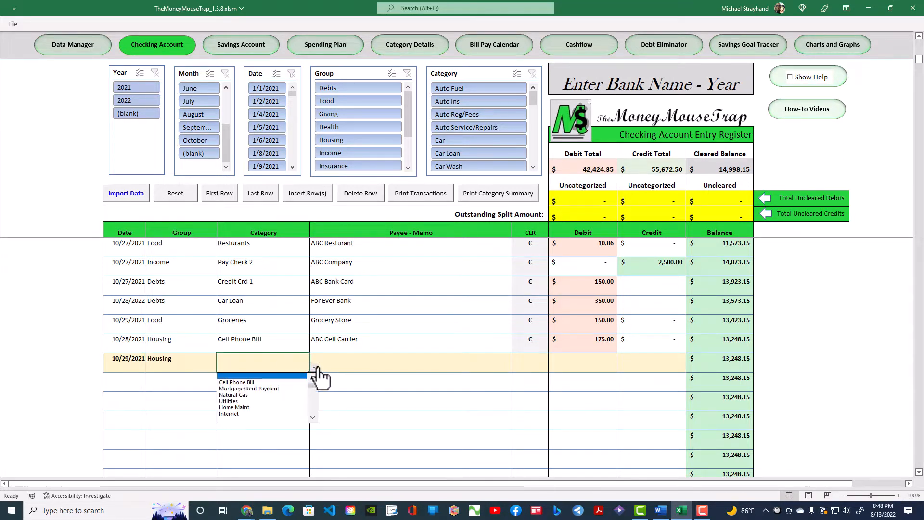
{"action": "left_click", "coordinate": [292, 400]}
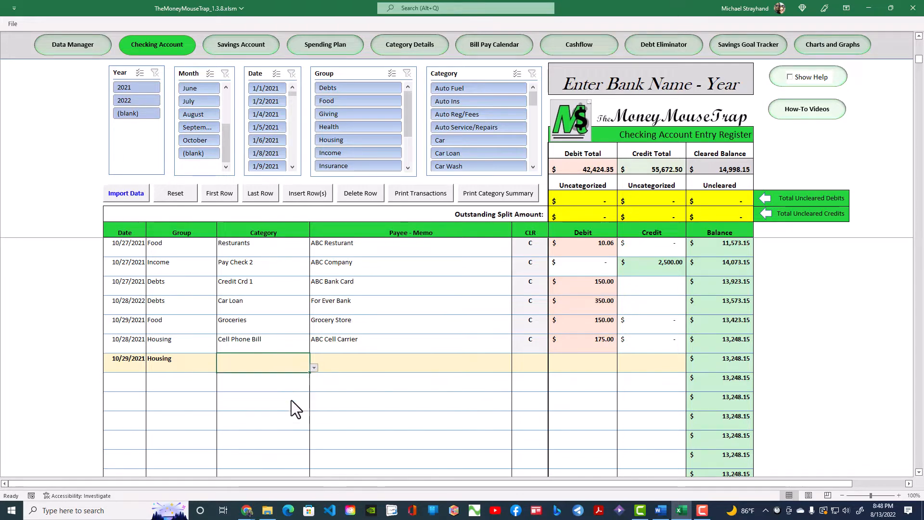
Step: Enter Test as the Housing transaction's payee memo and 300 as its debit amount, leaving the cleared status blank
{"action": "left_click", "coordinate": [353, 364]}
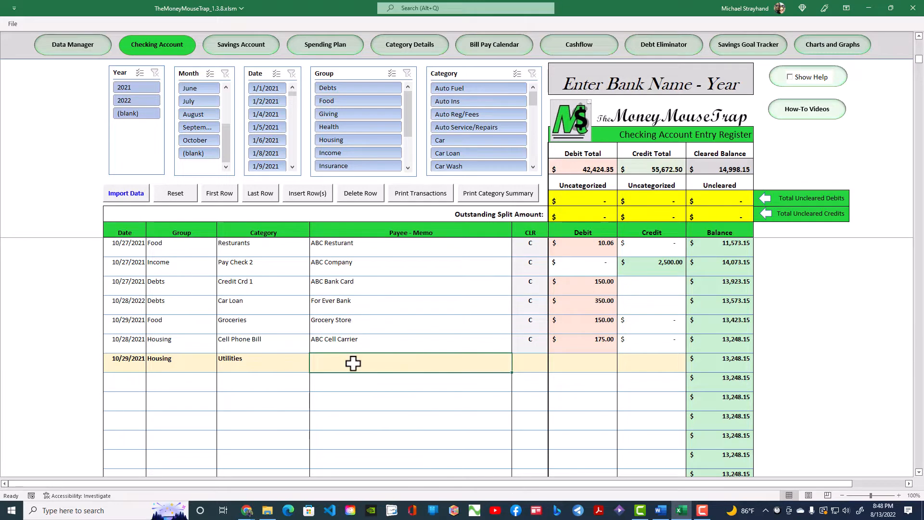
{"action": "type", "text": "Test"}
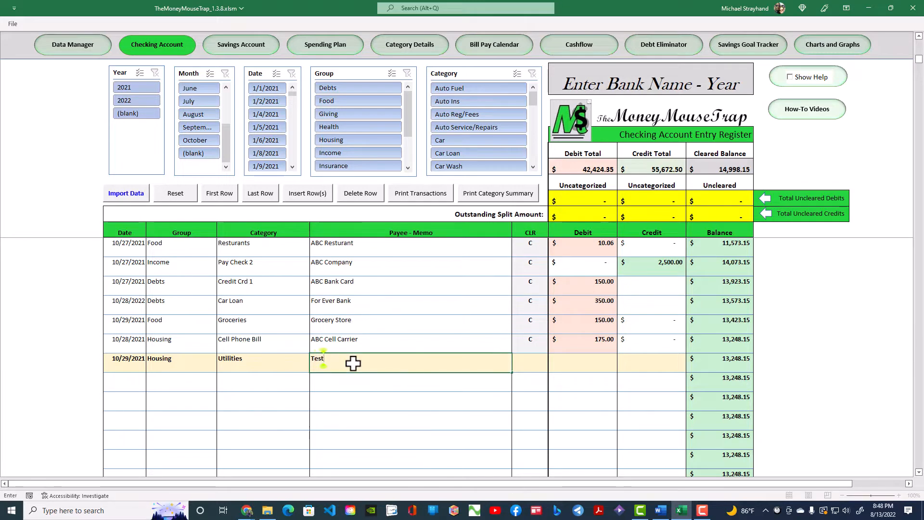
{"action": "key", "text": "Tab"}
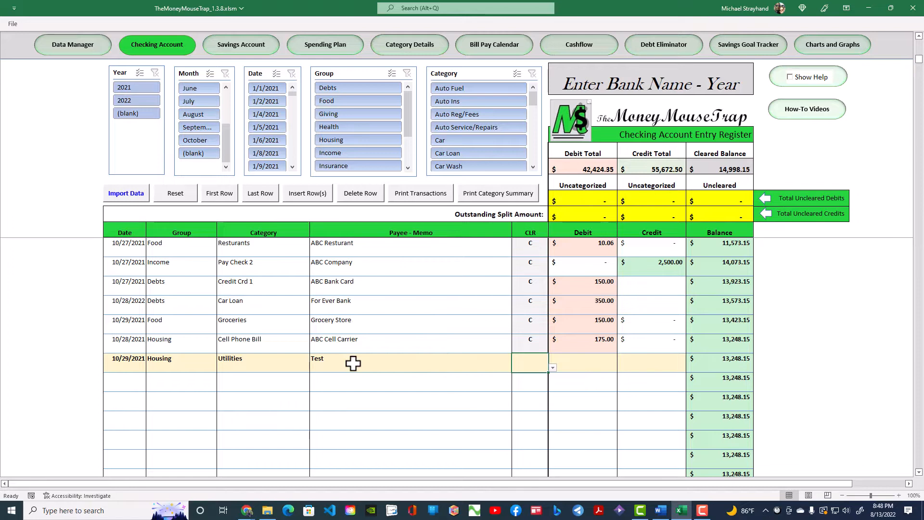
{"action": "key", "text": "Tab"}
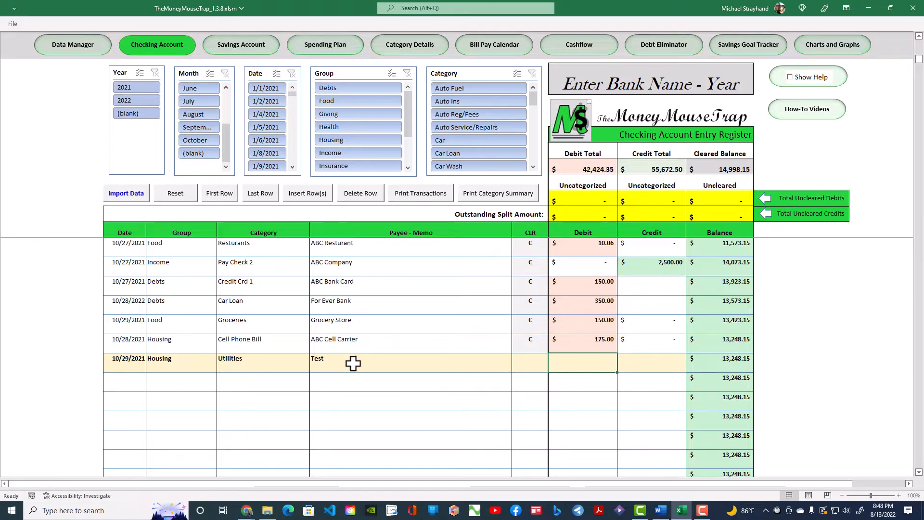
{"action": "type", "text": "300"}
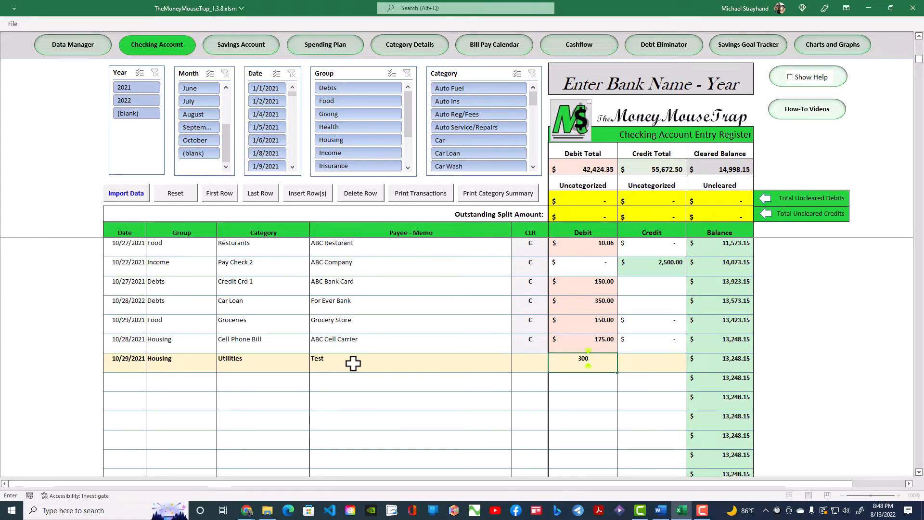
{"action": "key", "text": "Return"}
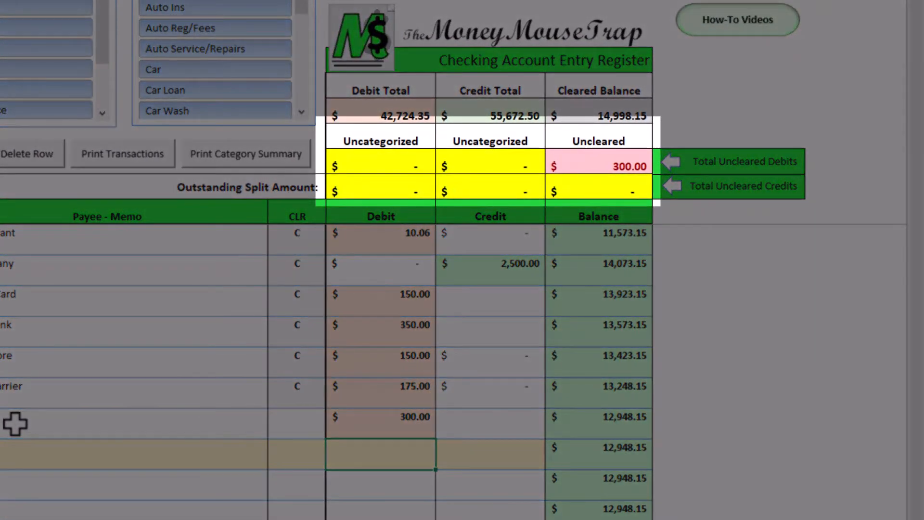
Step: Mark the 300.00 Test transaction as cleared with C
{"action": "left_click", "coordinate": [298, 424]}
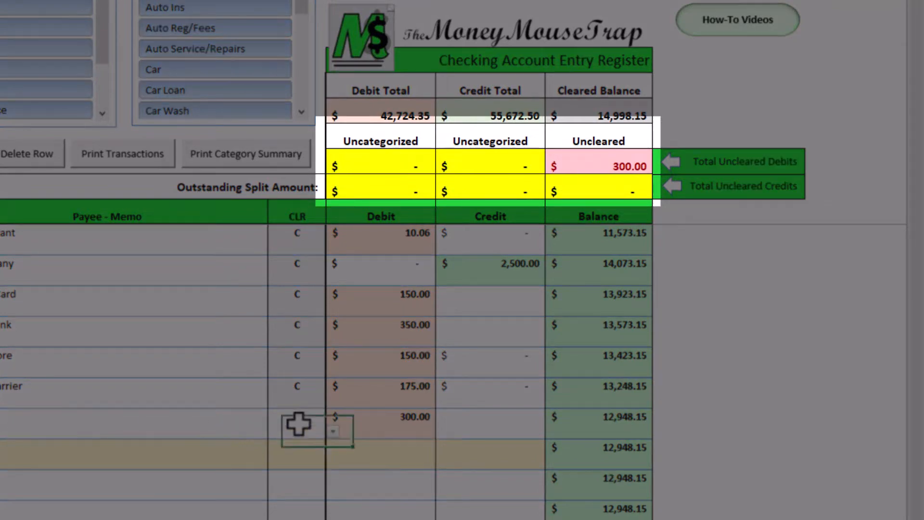
{"action": "left_click", "coordinate": [333, 431]}
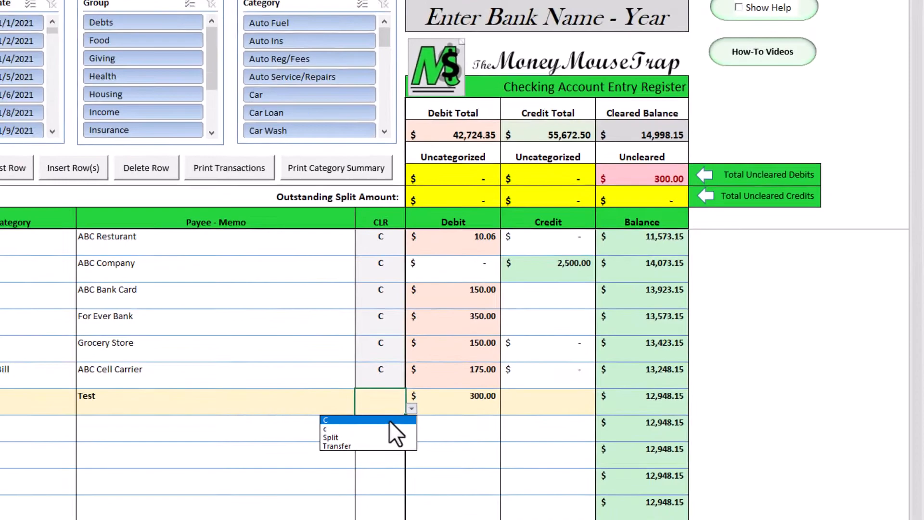
{"action": "left_click", "coordinate": [308, 444]}
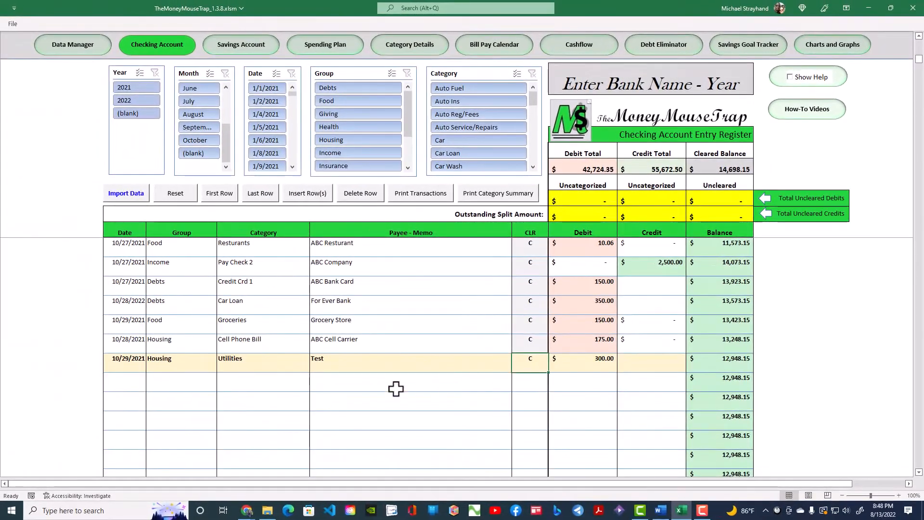
Step: Start another transaction in the next empty row, dated 10/29/2021 and assigned to the Split group
{"action": "left_click", "coordinate": [127, 385]}
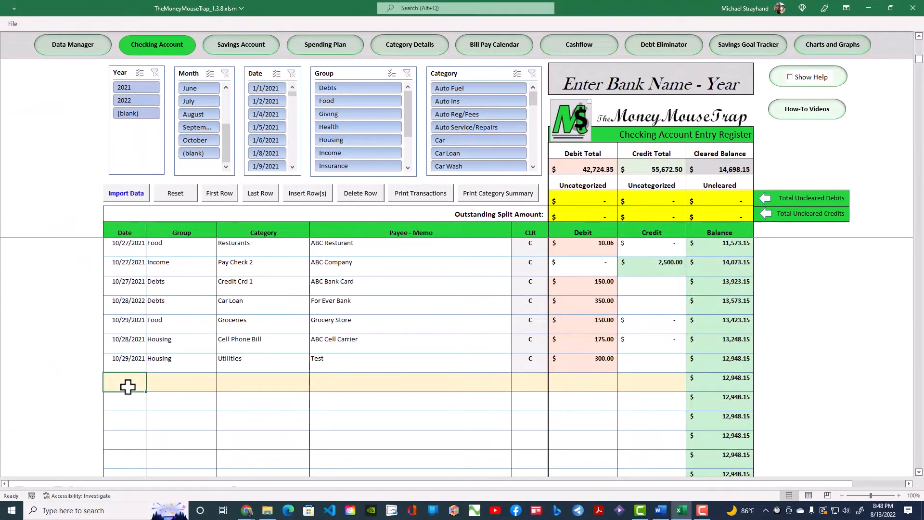
{"action": "type", "text": "10/29"}
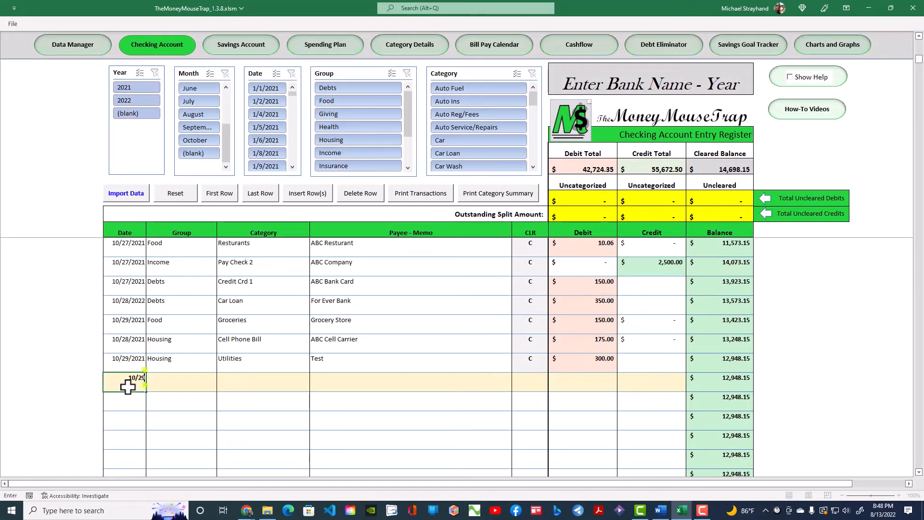
{"action": "type", "text": "/2021"}
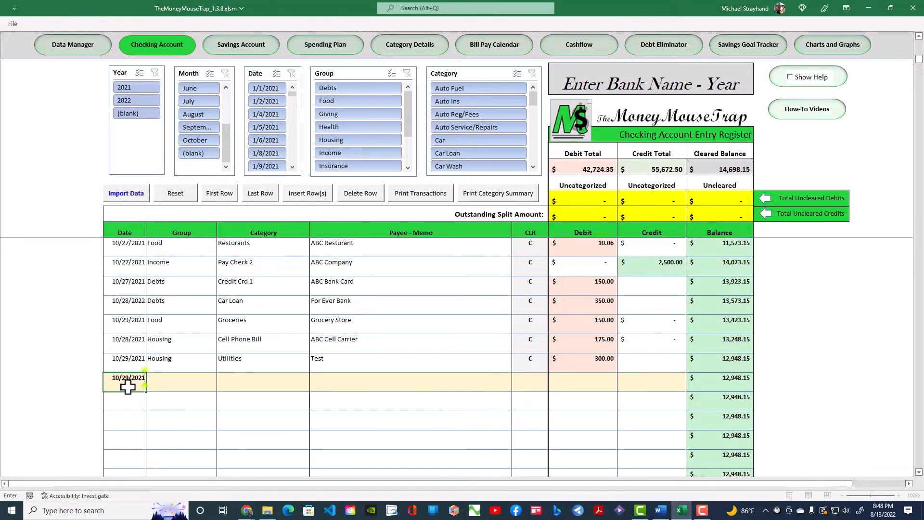
{"action": "key", "text": "Tab"}
{"action": "scroll", "coordinate": [164, 395], "scroll_direction": "up", "scroll_amount": 1}
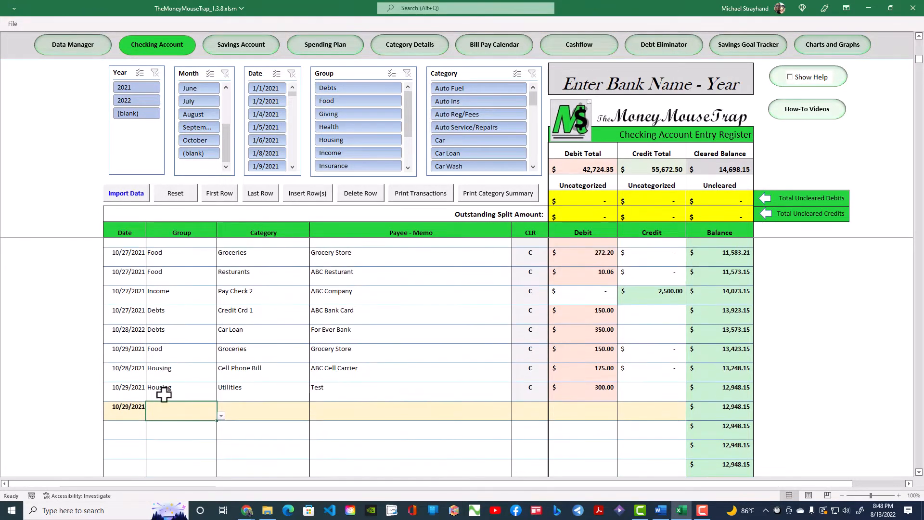
{"action": "key", "text": "alt+Down"}
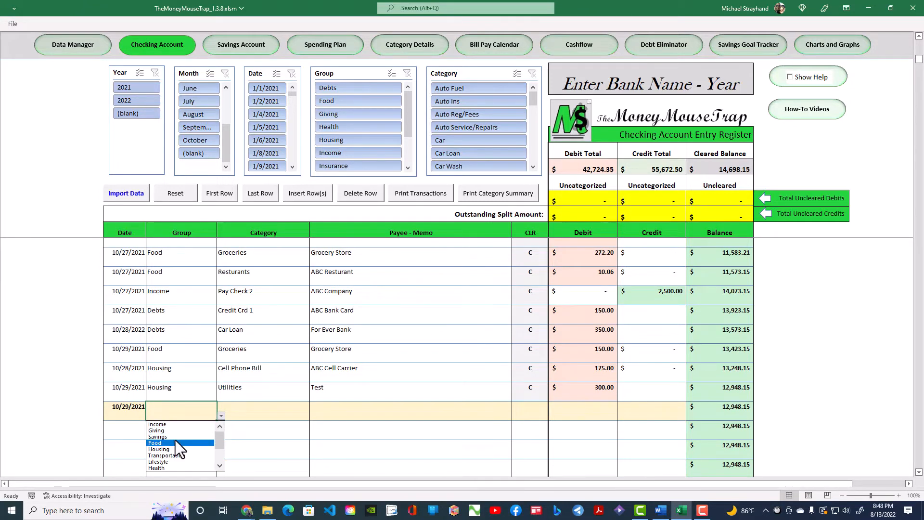
{"action": "left_click_drag", "start_coordinate": [219, 441], "coordinate": [218, 459]}
{"action": "left_click", "coordinate": [199, 465]}
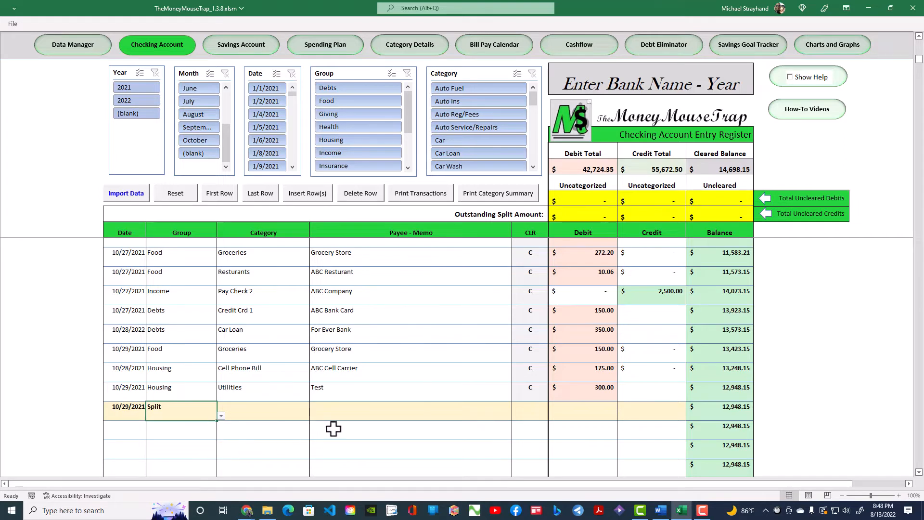
Step: Enter "Test split" as the Split transaction's payee memo and 500 as its debit amount, leaving category and cleared status blank
{"action": "left_click", "coordinate": [339, 415]}
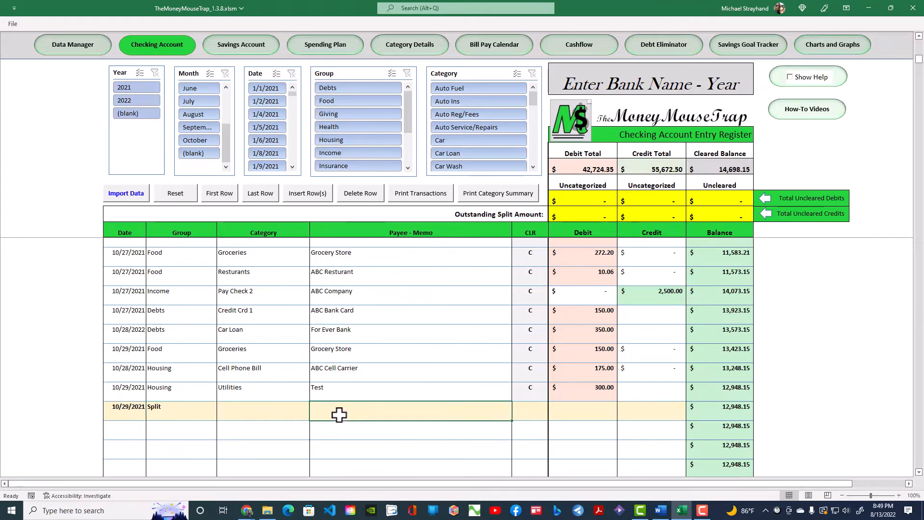
{"action": "type", "text": "T"}
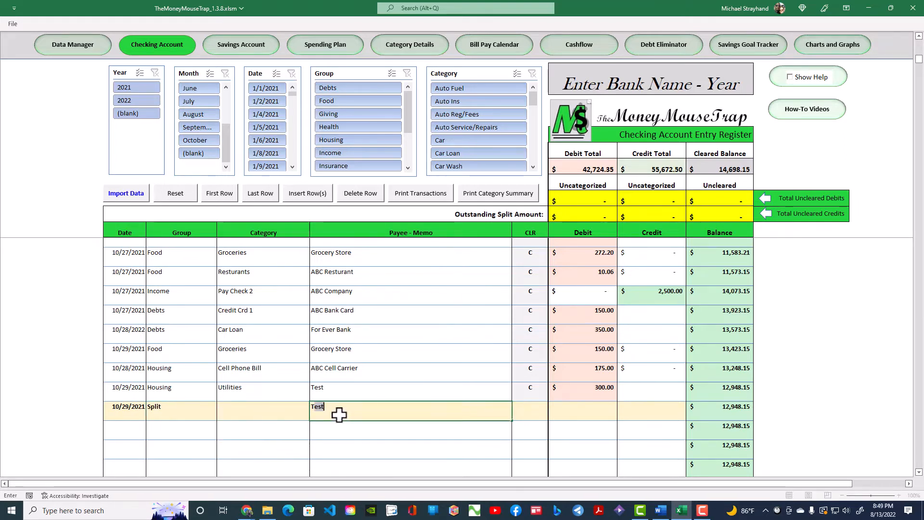
{"action": "type", "text": "est split"}
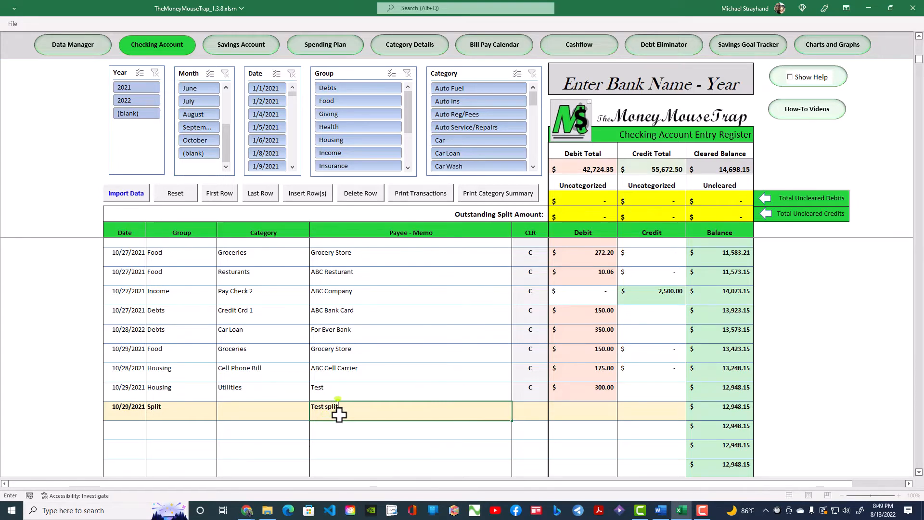
{"action": "key", "text": "Tab"}
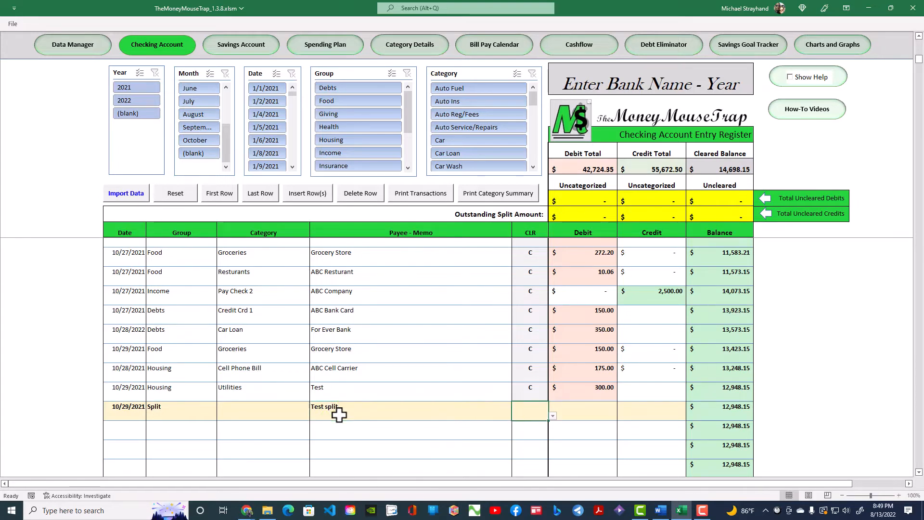
{"action": "key", "text": "Tab"}
{"action": "type", "text": "500"}
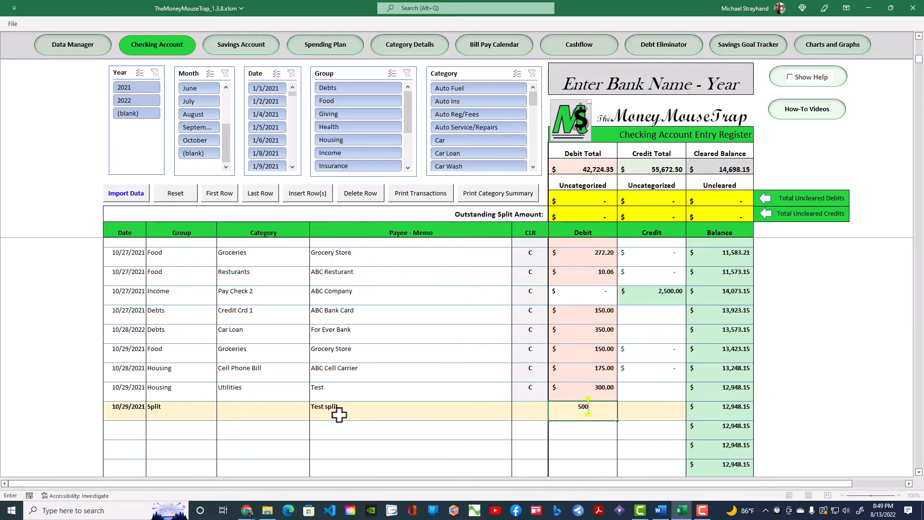
{"action": "key", "text": "Return"}
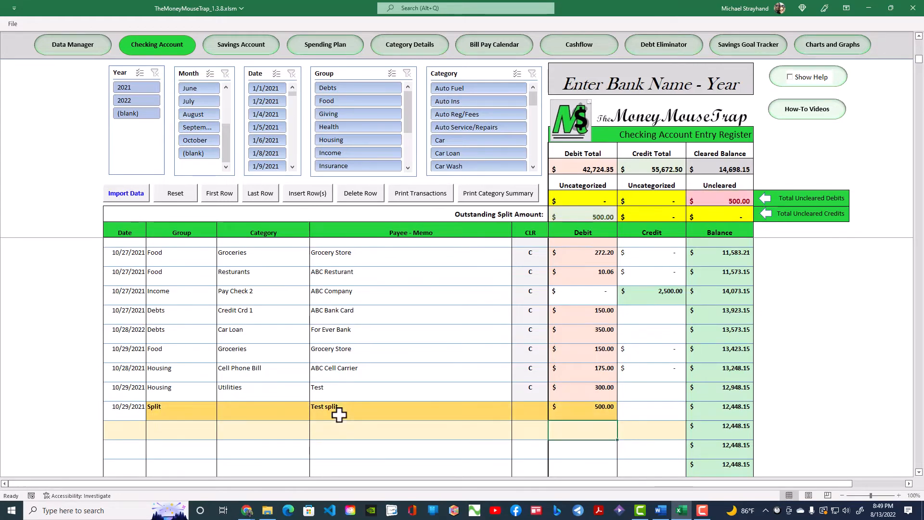
Step: Add a row below the Test split transaction, dated 10/29/2021, with group Food and category Groceries
{"action": "left_click", "coordinate": [121, 429]}
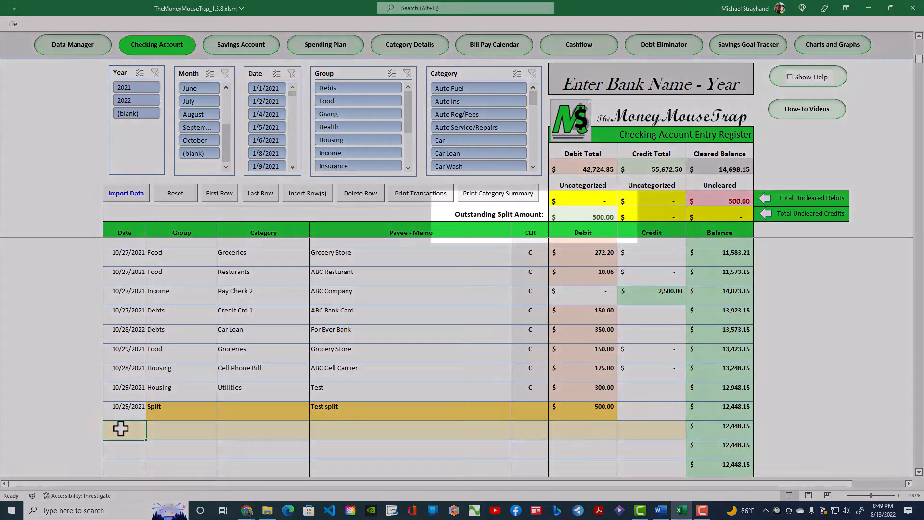
{"action": "type", "text": "10/29/202"}
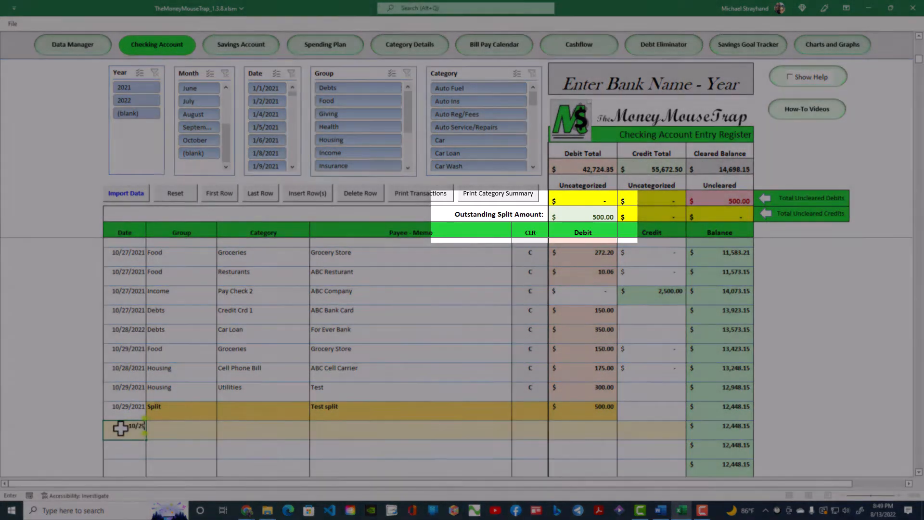
{"action": "type", "text": "1"}
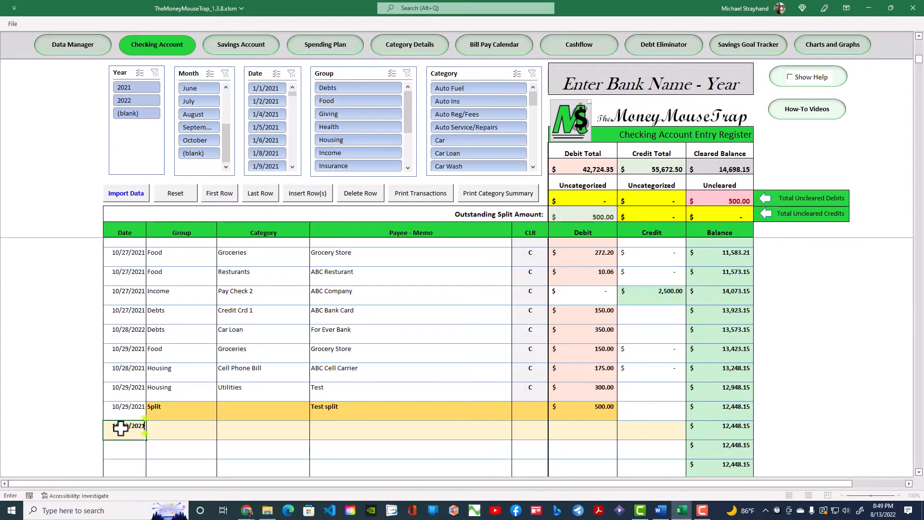
{"action": "key", "text": "Tab"}
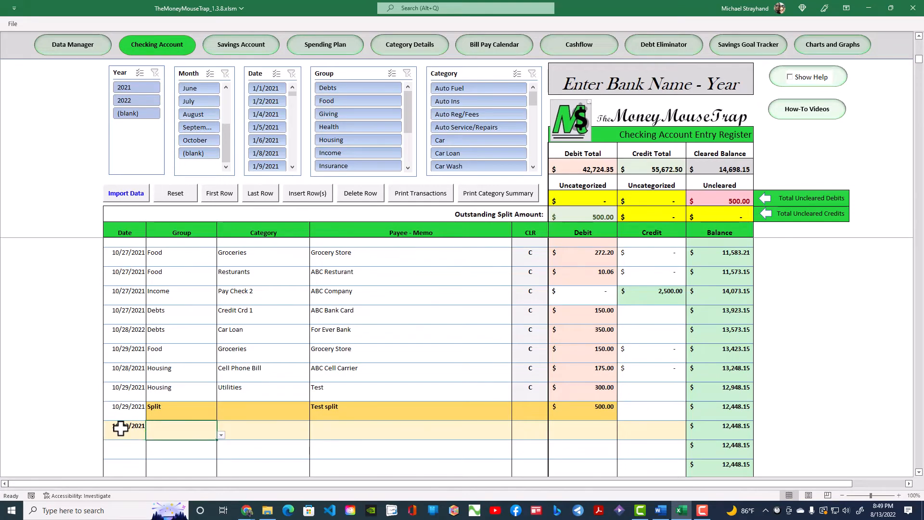
{"action": "left_click", "coordinate": [220, 435]}
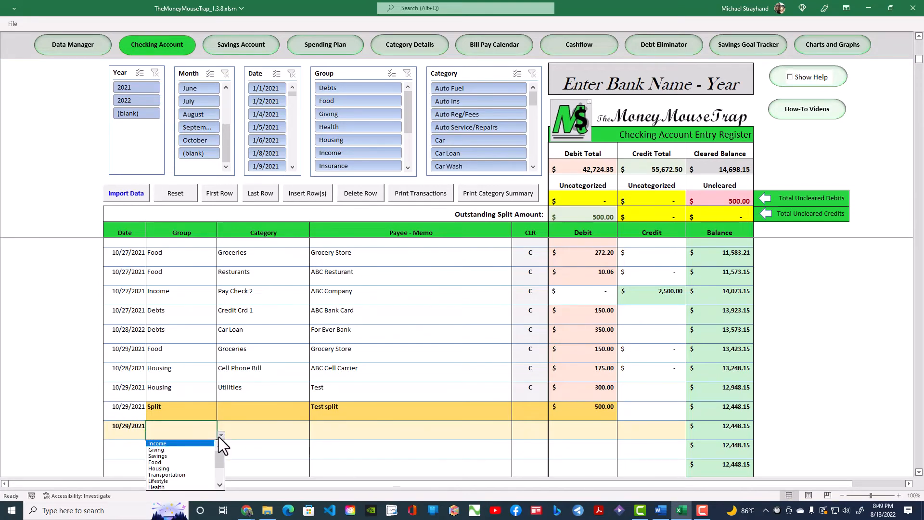
{"action": "left_click", "coordinate": [193, 461]}
{"action": "left_click", "coordinate": [265, 435]}
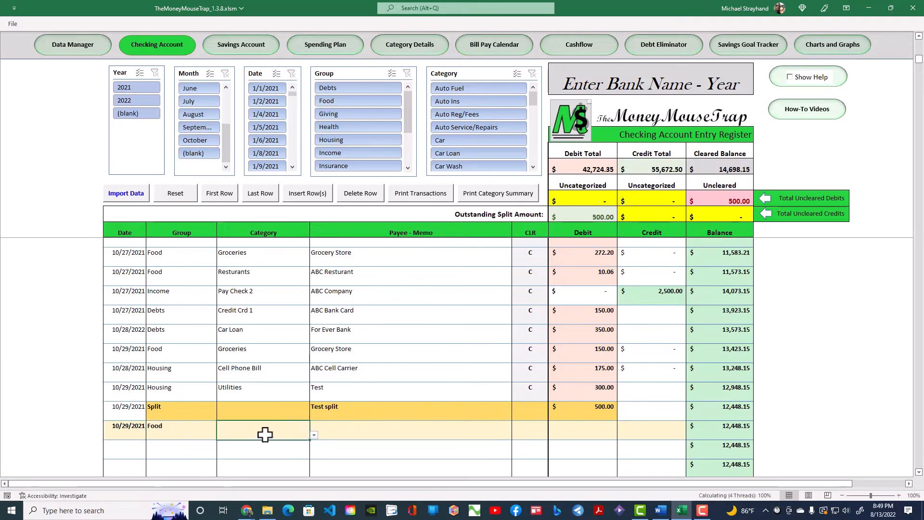
{"action": "left_click", "coordinate": [314, 435]}
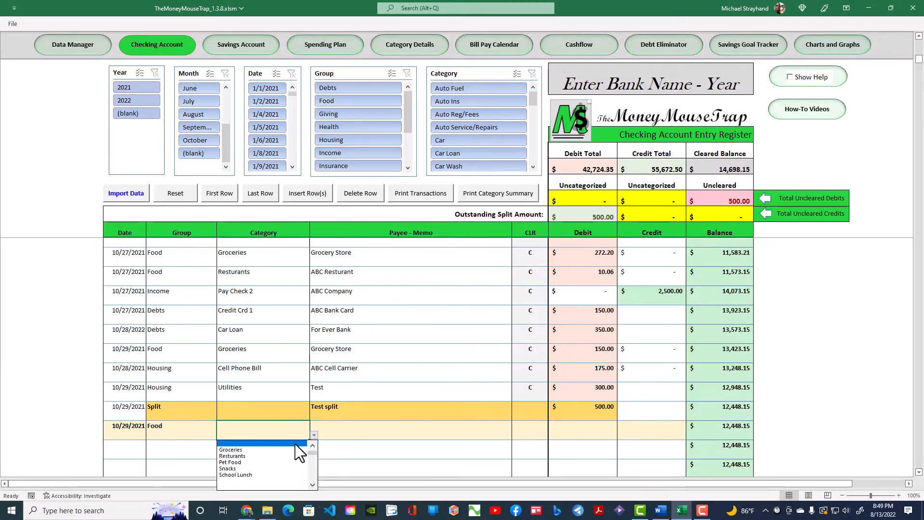
{"action": "left_click", "coordinate": [288, 450]}
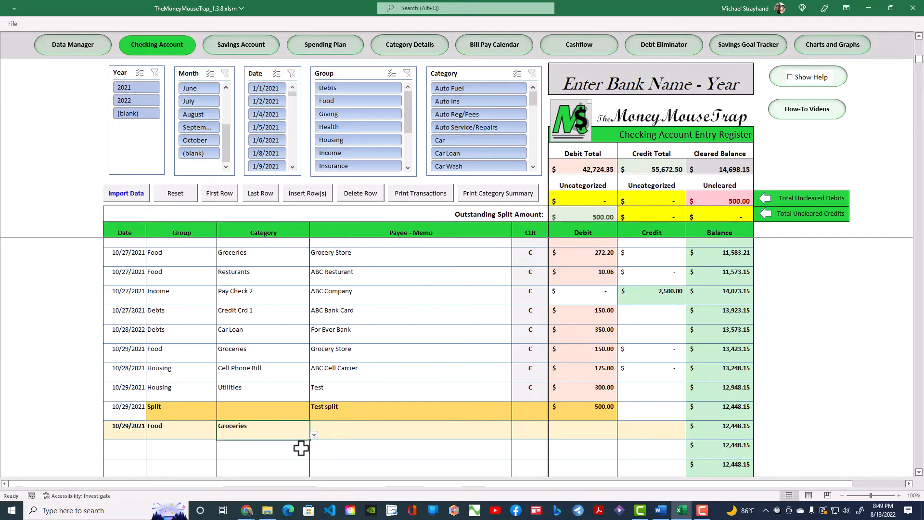
Step: Set the Groceries row's cleared status to Split and enter a debit of 300
{"action": "left_click", "coordinate": [520, 425]}
{"action": "left_click", "coordinate": [552, 435]}
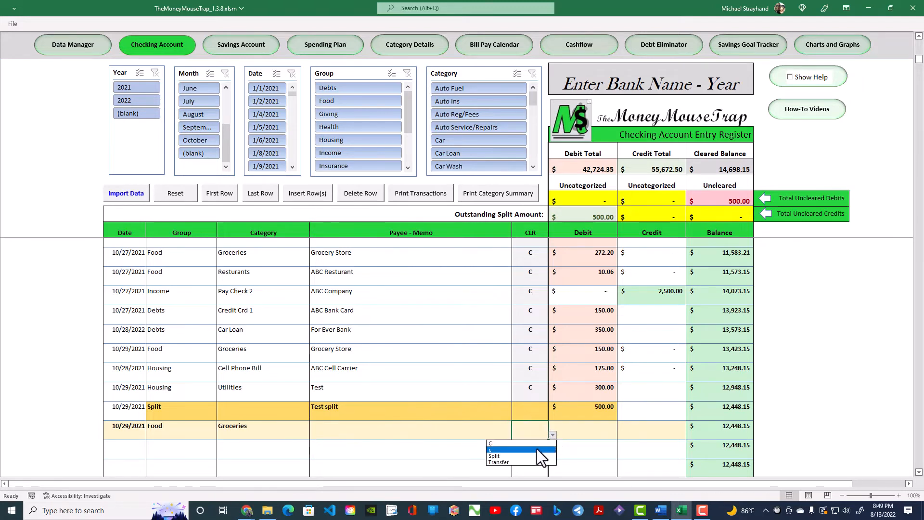
{"action": "left_click", "coordinate": [532, 456]}
{"action": "left_click", "coordinate": [572, 429]}
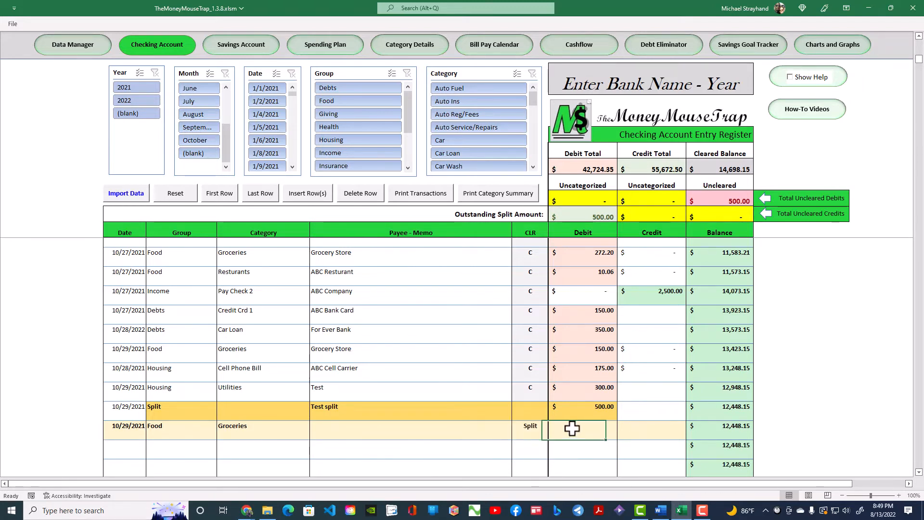
{"action": "type", "text": "300"}
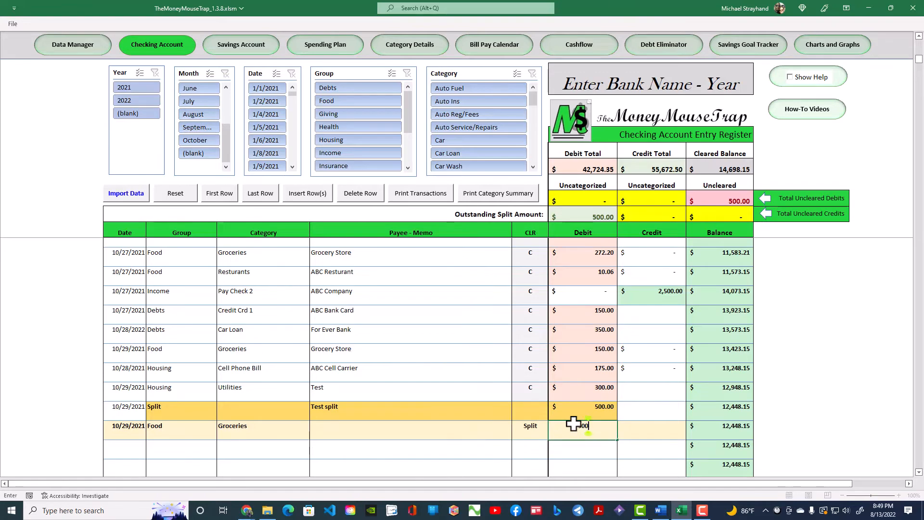
{"action": "key", "text": "Return"}
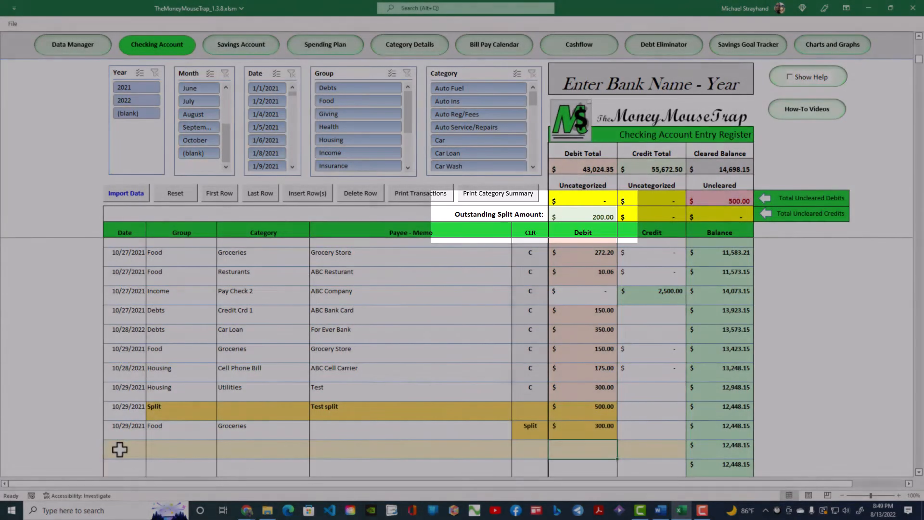
Step: Add another row below the Groceries split, dated 10/29/2021, with group Lifestyle and category Clothes
{"action": "left_click", "coordinate": [120, 449]}
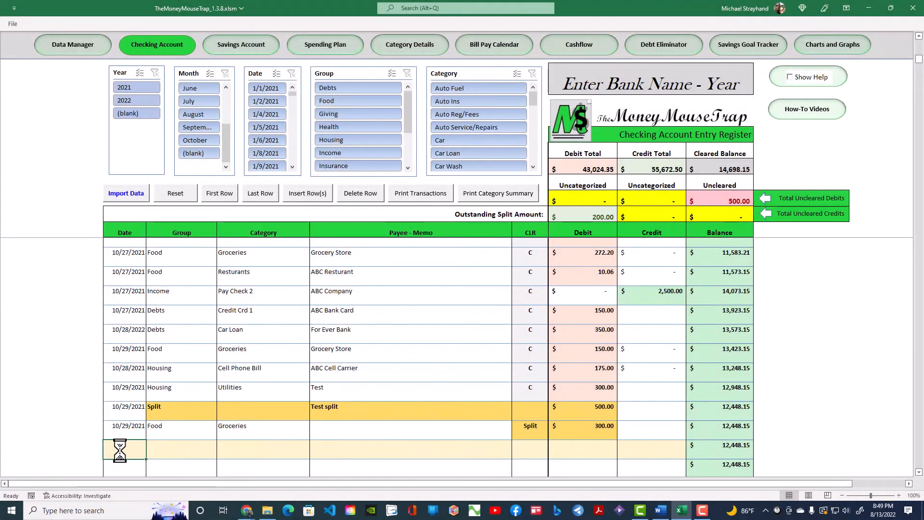
{"action": "type", "text": "10/29/"}
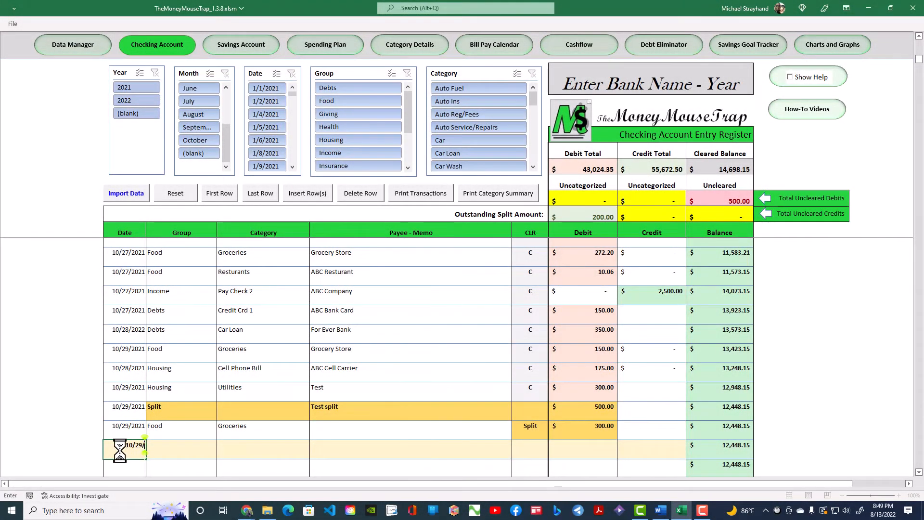
{"action": "type", "text": "2021"}
{"action": "key", "text": "Tab"}
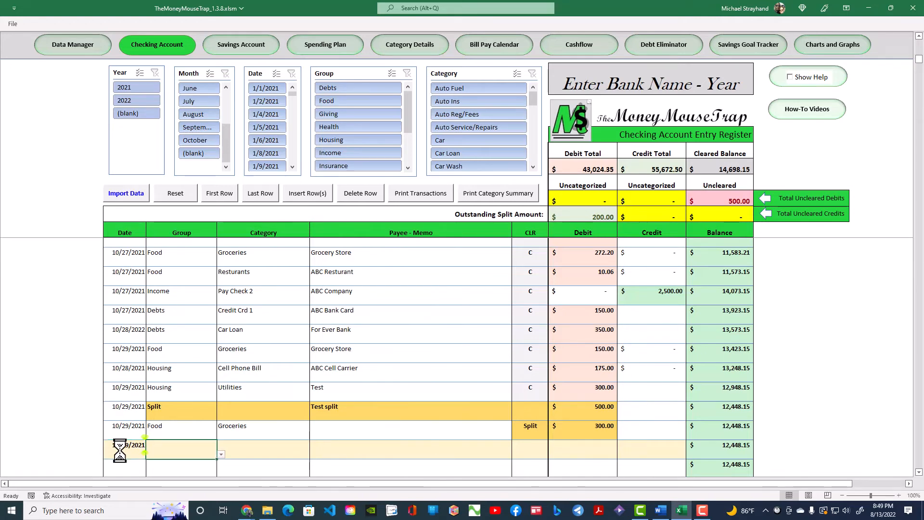
{"action": "left_click", "coordinate": [221, 455]}
{"action": "left_click", "coordinate": [190, 436]}
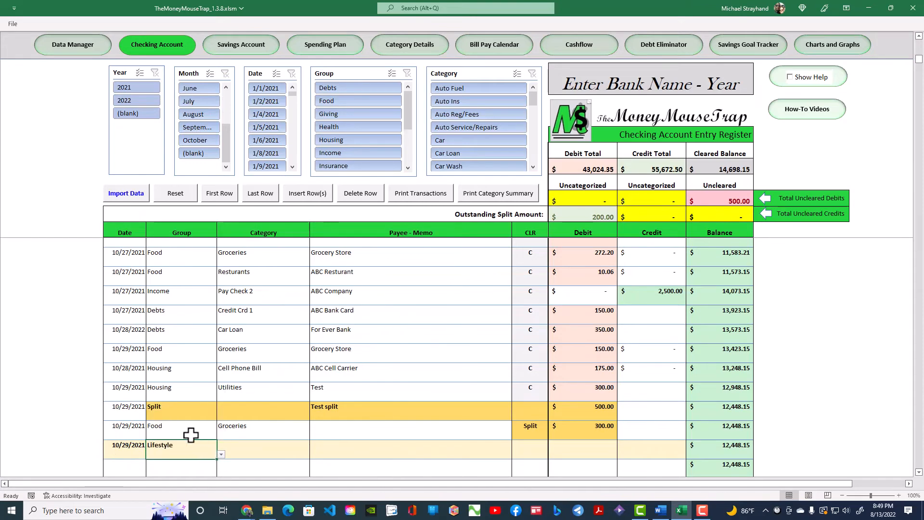
{"action": "left_click", "coordinate": [246, 447]}
{"action": "left_click", "coordinate": [313, 455]}
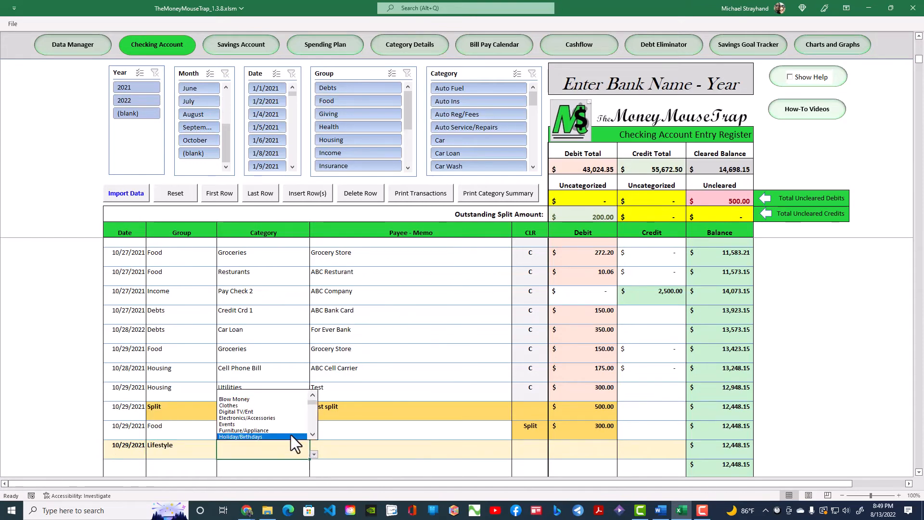
{"action": "left_click", "coordinate": [274, 408]}
Step: Set the Clothes row's cleared status to Split and enter a debit of 200
{"action": "left_click", "coordinate": [527, 448]}
{"action": "left_click", "coordinate": [554, 455]}
{"action": "left_click", "coordinate": [527, 476]}
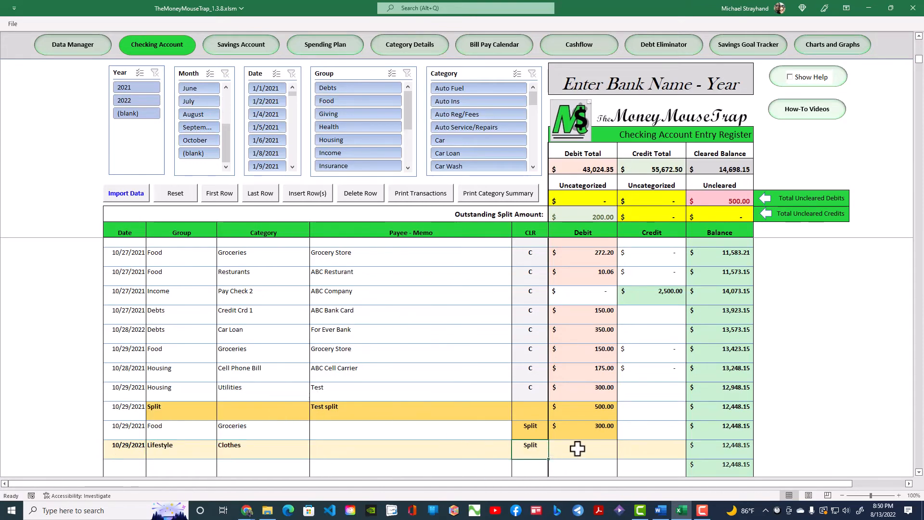
{"action": "left_click", "coordinate": [578, 448]}
{"action": "type", "text": "200"}
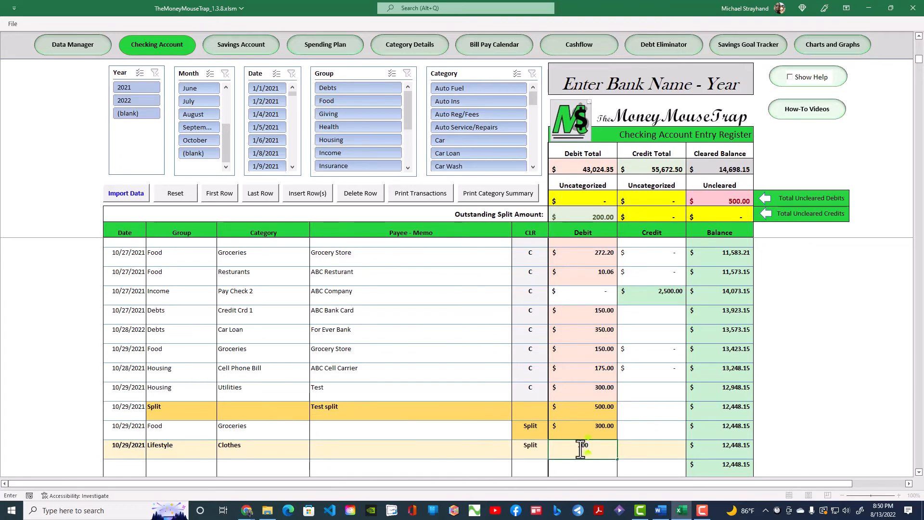
{"action": "key", "text": "Up"}
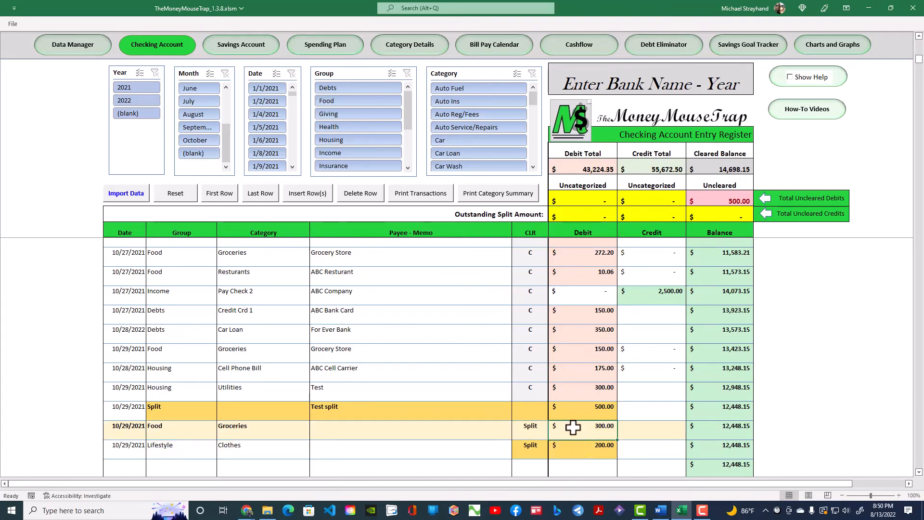